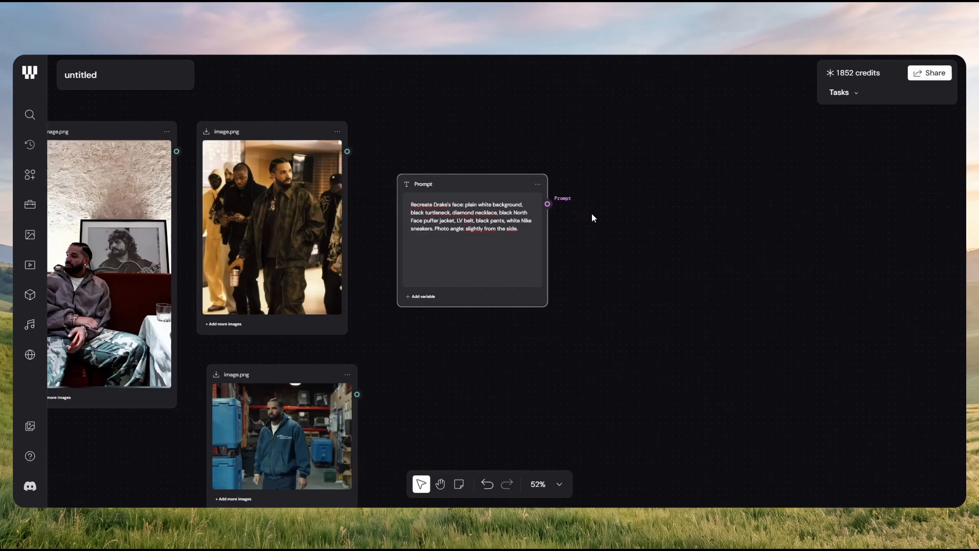
Add a Prompt Enhancer node connected to the outfit prompt's output and place it beside the prompt.
{"action": "type", "text": "prom"}
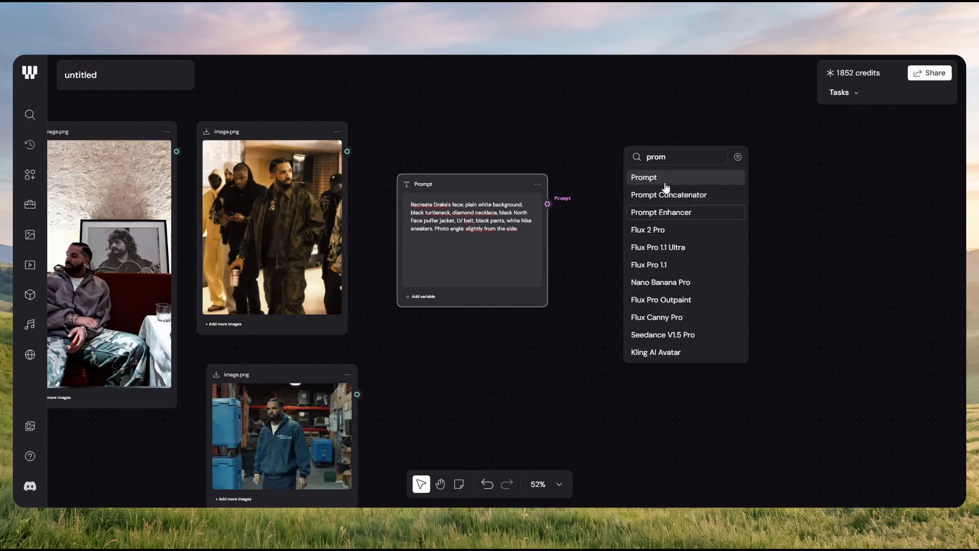
{"action": "left_click", "coordinate": [666, 183]}
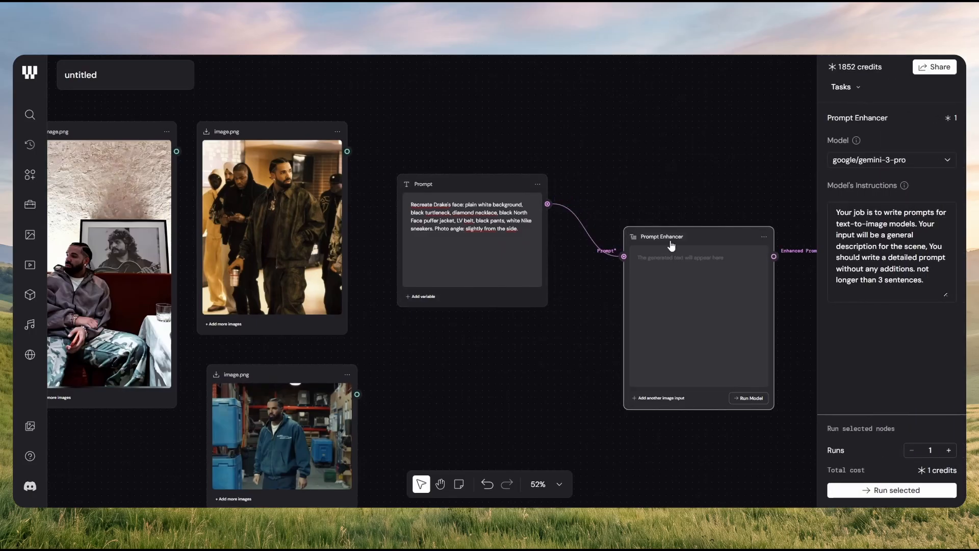
{"action": "left_click_drag", "start_coordinate": [693, 237], "coordinate": [686, 236]}
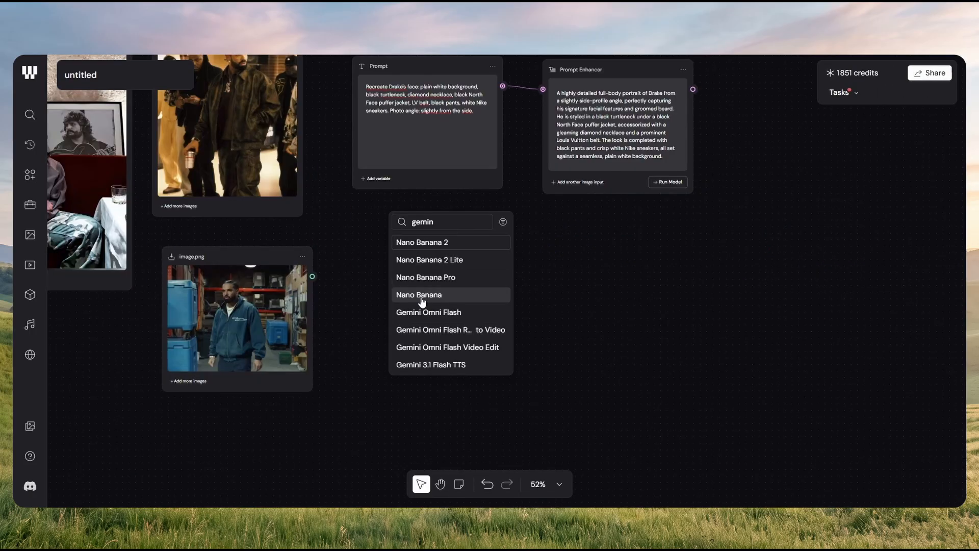
Add a Gemini 3.1 Flash (Nano Banana 2) image node and run it at 2K resolution.
{"action": "key", "text": "Return"}
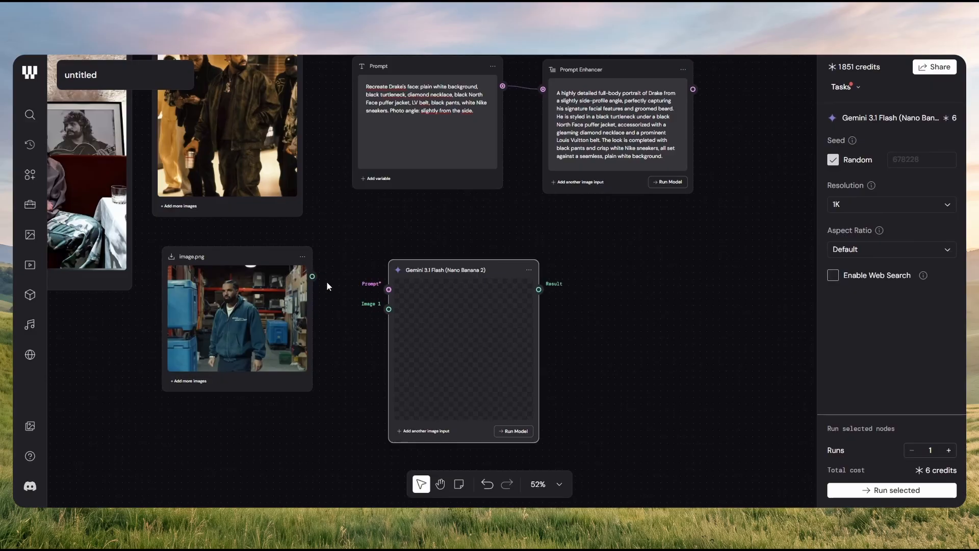
{"action": "left_click", "coordinate": [867, 205]}
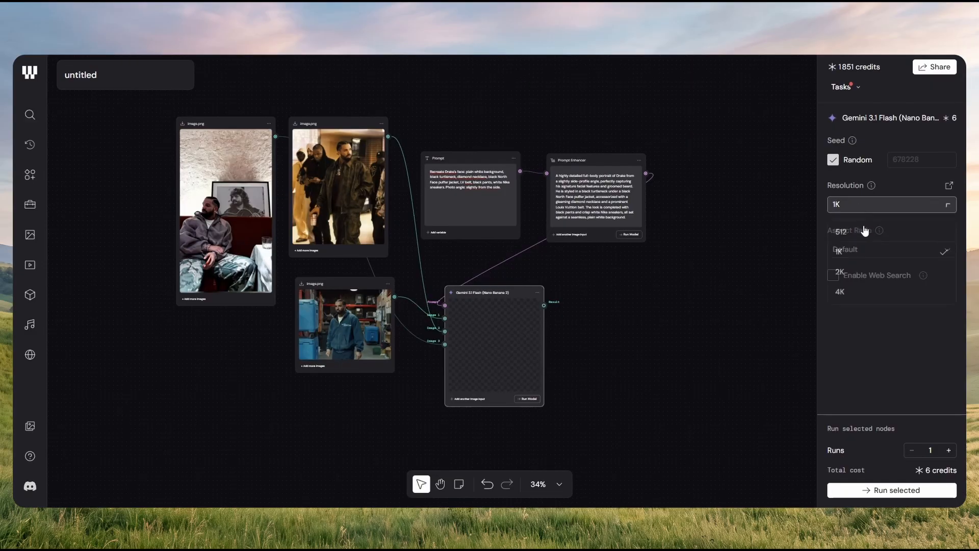
{"action": "left_click", "coordinate": [869, 272]}
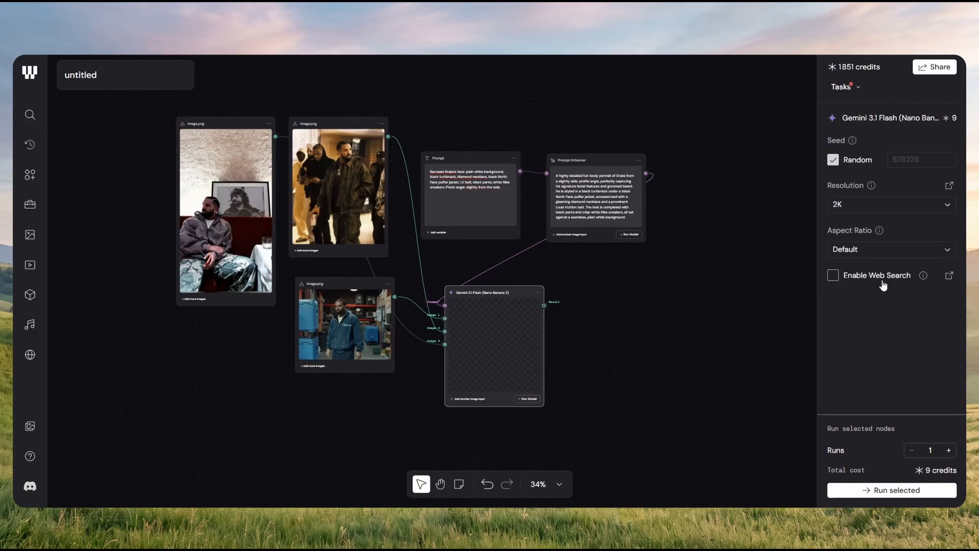
{"action": "left_click", "coordinate": [867, 491]}
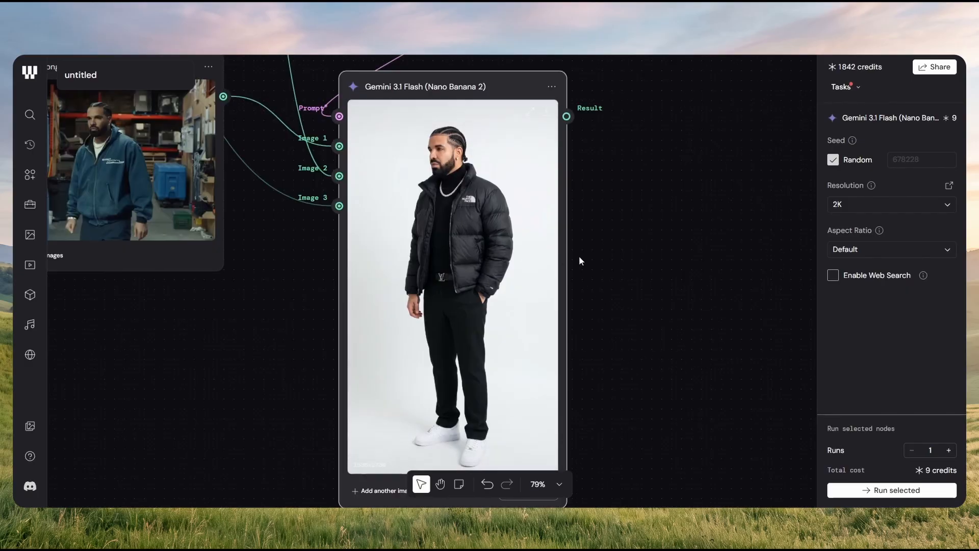
Add another Nano Banana 2 node for the pixel art prompt next to the generated full-body image.
{"action": "left_click_drag", "start_coordinate": [579, 256], "coordinate": [536, 261]}
{"action": "scroll", "coordinate": [537, 261], "scroll_direction": "down", "scroll_amount": 5}
{"action": "scroll", "coordinate": [584, 217], "scroll_direction": "down", "scroll_amount": 2}
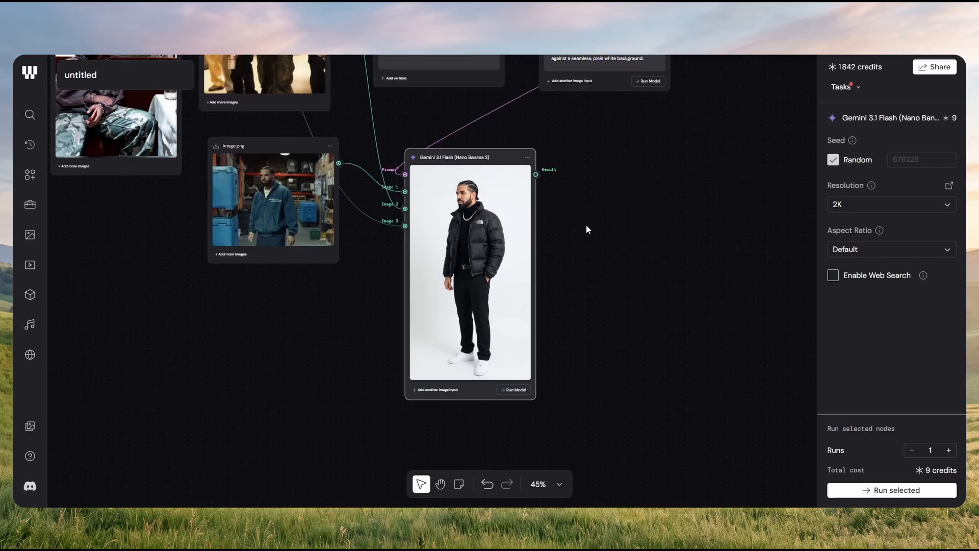
{"action": "left_click_drag", "start_coordinate": [586, 228], "coordinate": [531, 266]}
{"action": "scroll", "coordinate": [455, 291], "scroll_direction": "down", "scroll_amount": 3}
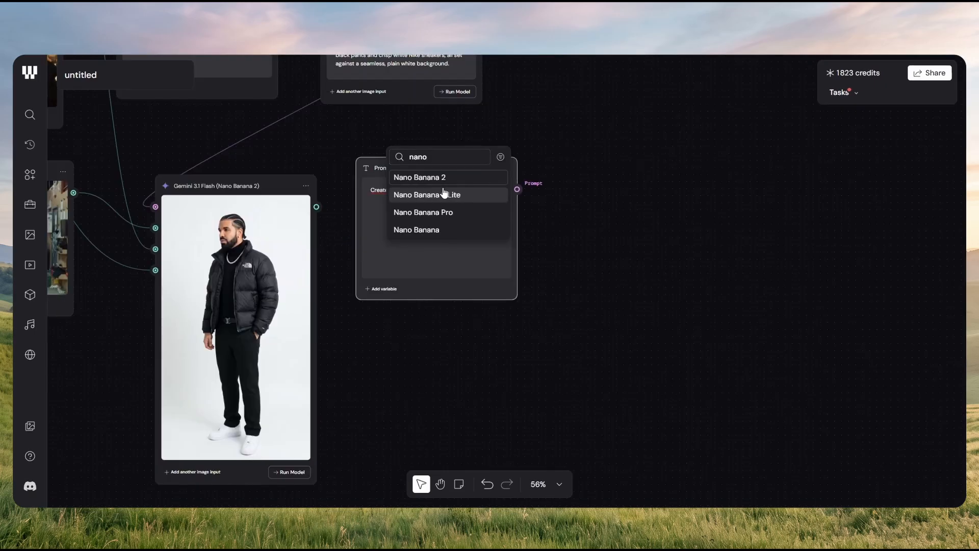
{"action": "key", "text": "Return"}
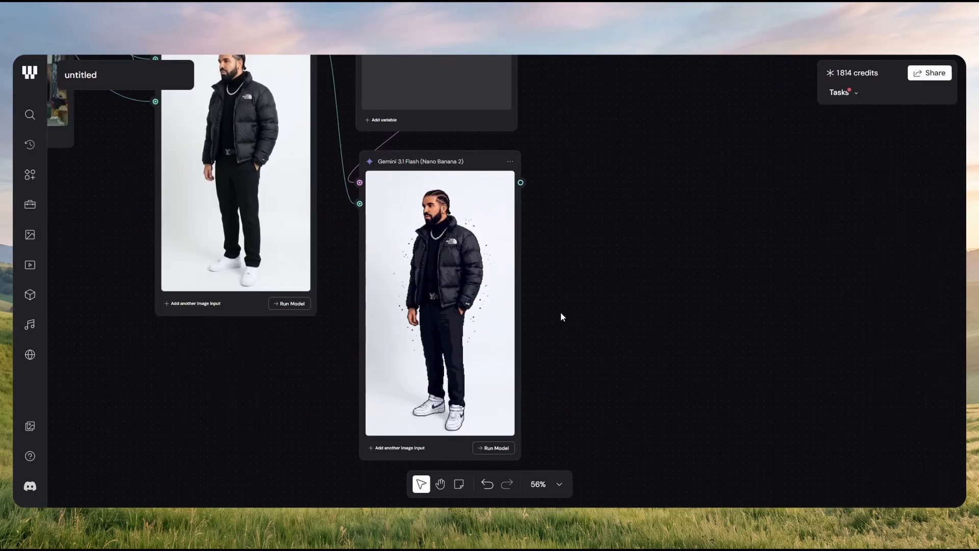
Select all reference image, prompt and model nodes of the character workflow and group them.
{"action": "scroll", "coordinate": [561, 312], "scroll_direction": "up", "scroll_amount": 3}
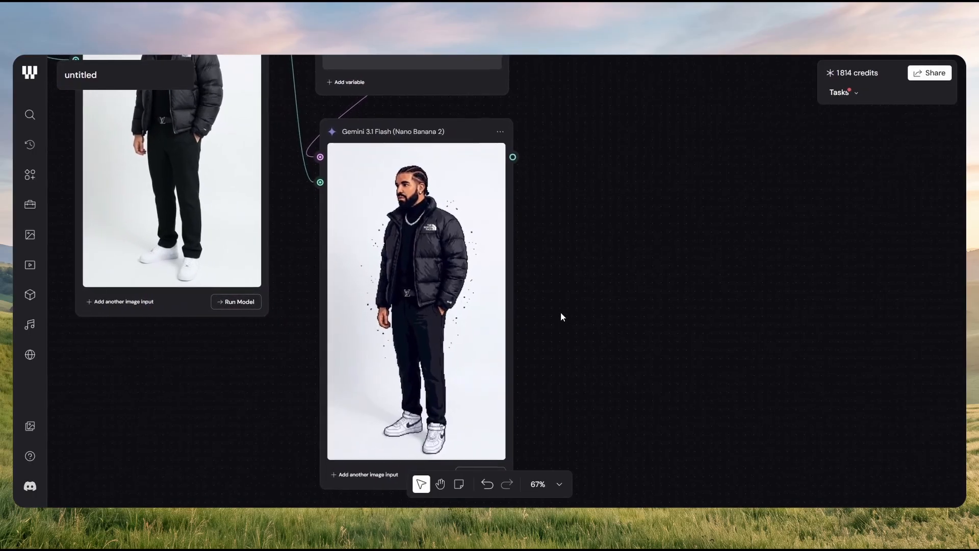
{"action": "scroll", "coordinate": [402, 252], "scroll_direction": "up", "scroll_amount": 5}
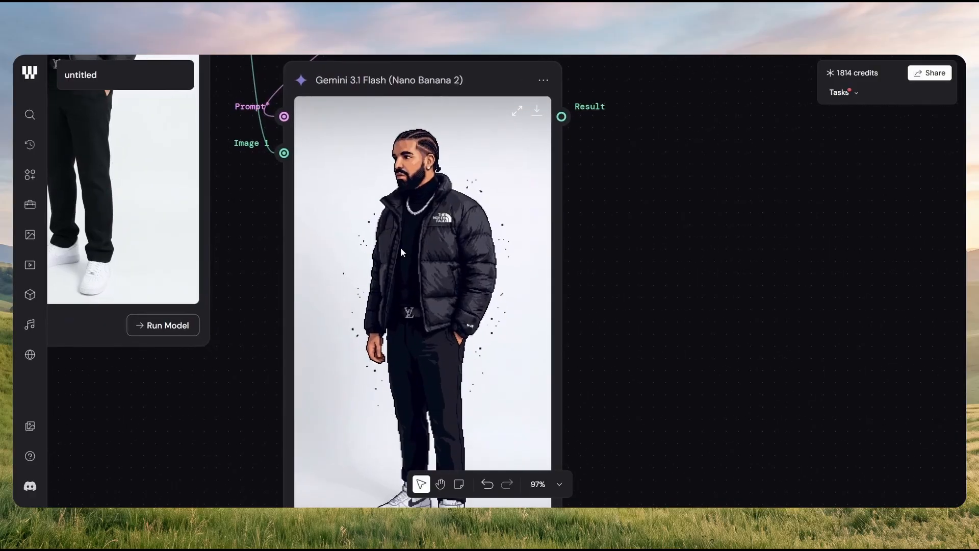
{"action": "scroll", "coordinate": [402, 252], "scroll_direction": "up", "scroll_amount": 10}
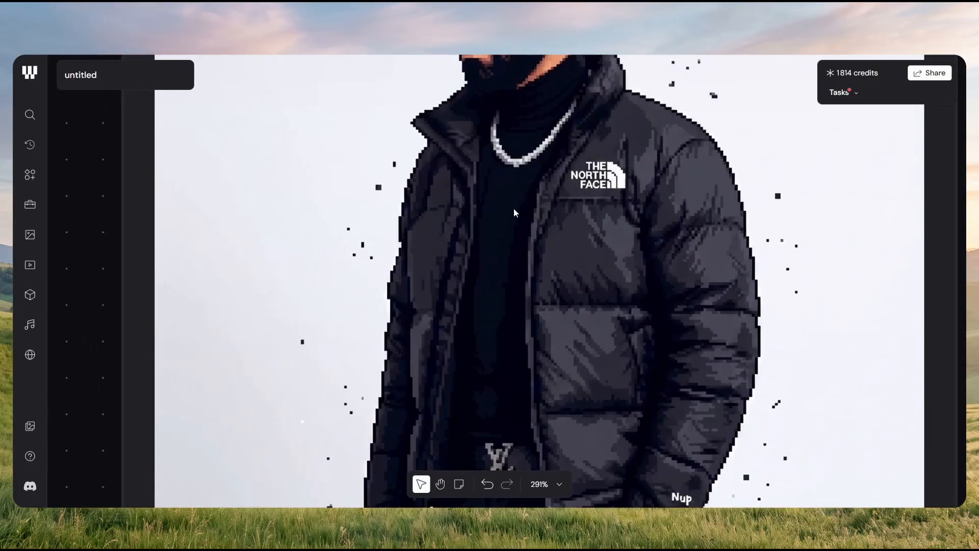
{"action": "scroll", "coordinate": [455, 226], "scroll_direction": "down", "scroll_amount": 14}
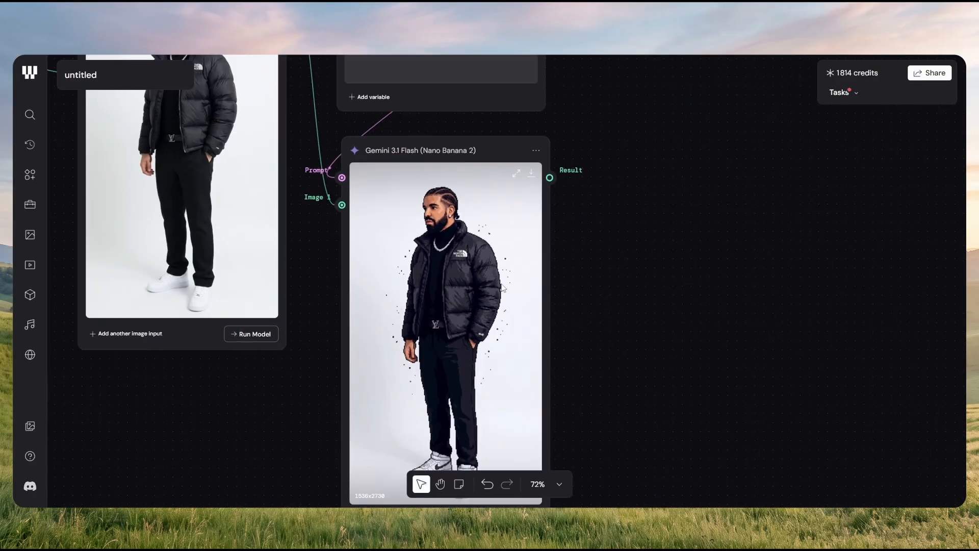
{"action": "scroll", "coordinate": [452, 219], "scroll_direction": "down", "scroll_amount": 10}
{"action": "left_click_drag", "start_coordinate": [144, 121], "coordinate": [513, 443]}
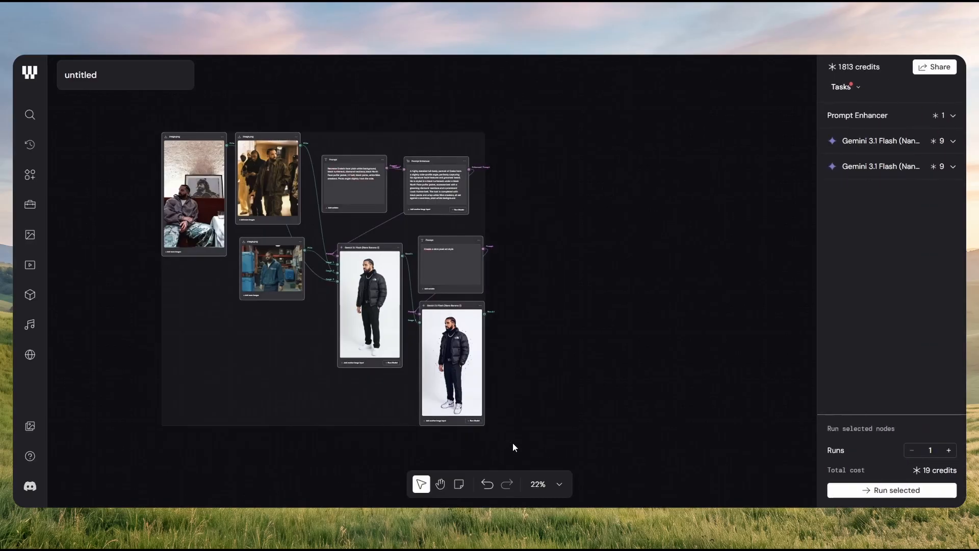
{"action": "key", "text": "ctrl+g"}
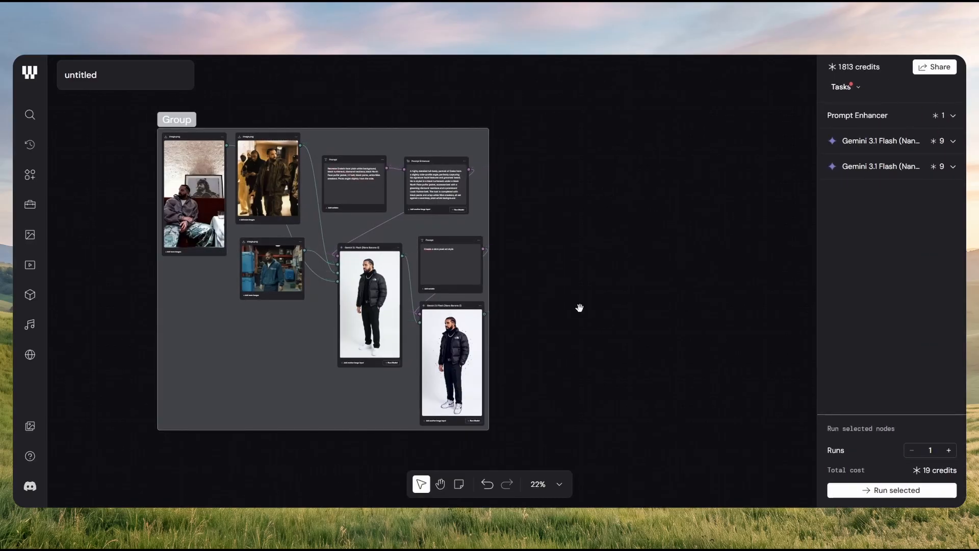
Extend the burning Lamborghini prompt outside the group with "Create a retro pixel art style. It is nighttime.".
{"action": "left_click_drag", "start_coordinate": [580, 306], "coordinate": [494, 284]}
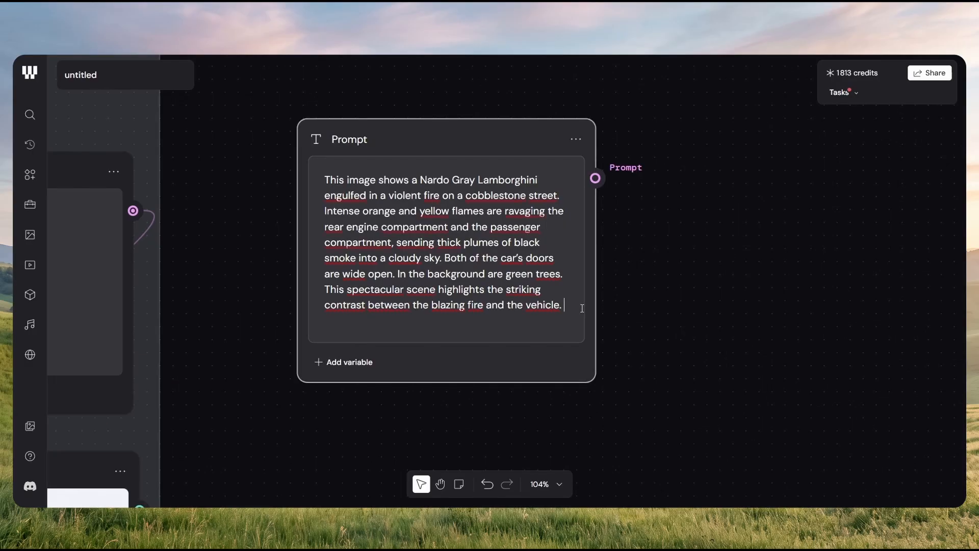
{"action": "key", "text": "Return"}
{"action": "type", "text": "cle. Create a retro pixel art style. It is nighttime."}
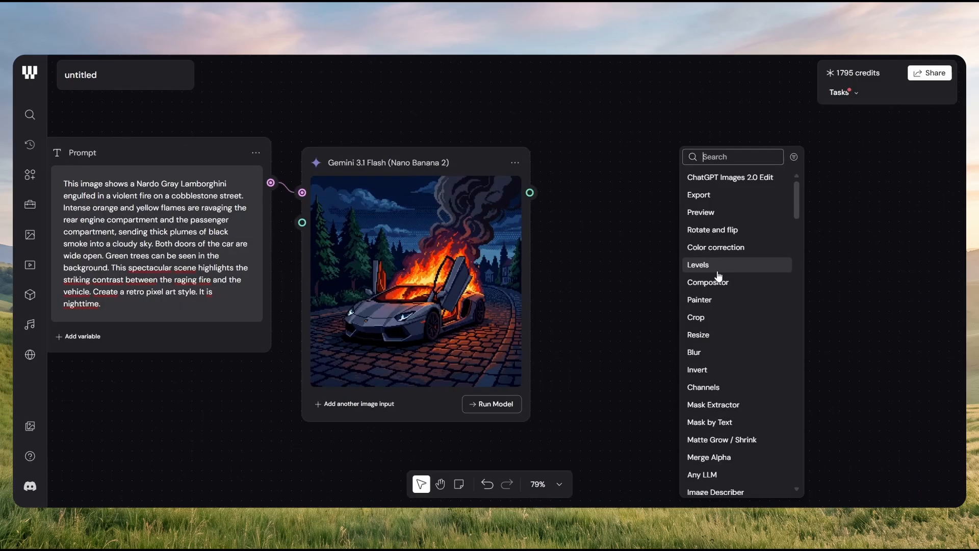
Attach a Levels node to the burning car image and lower its RGB midtone input to about 0.78.
{"action": "left_click", "coordinate": [712, 269]}
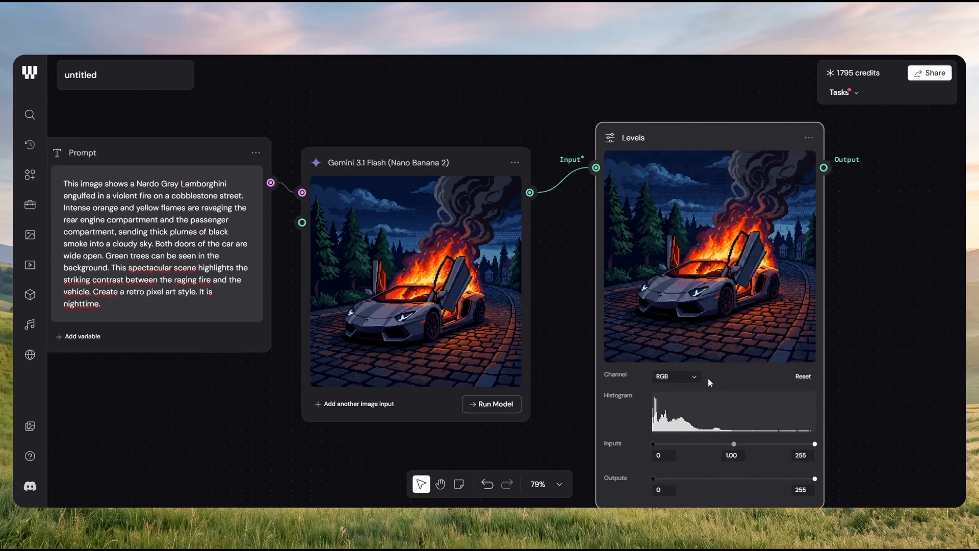
{"action": "left_click_drag", "start_coordinate": [734, 448], "coordinate": [725, 450]}
{"action": "scroll", "coordinate": [719, 433], "scroll_direction": "down", "scroll_amount": 2}
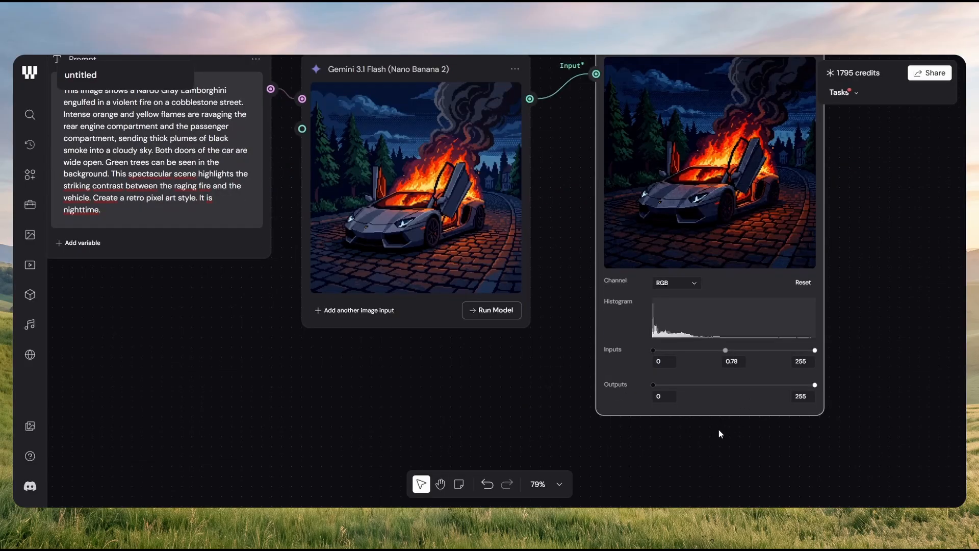
{"action": "mouse_move", "coordinate": [655, 386]}
{"action": "left_mouse_down"}
{"action": "mouse_move", "coordinate": [663, 393]}
{"action": "mouse_move", "coordinate": [641, 393]}
{"action": "left_mouse_up"}
{"action": "left_click_drag", "start_coordinate": [725, 350], "coordinate": [721, 351]}
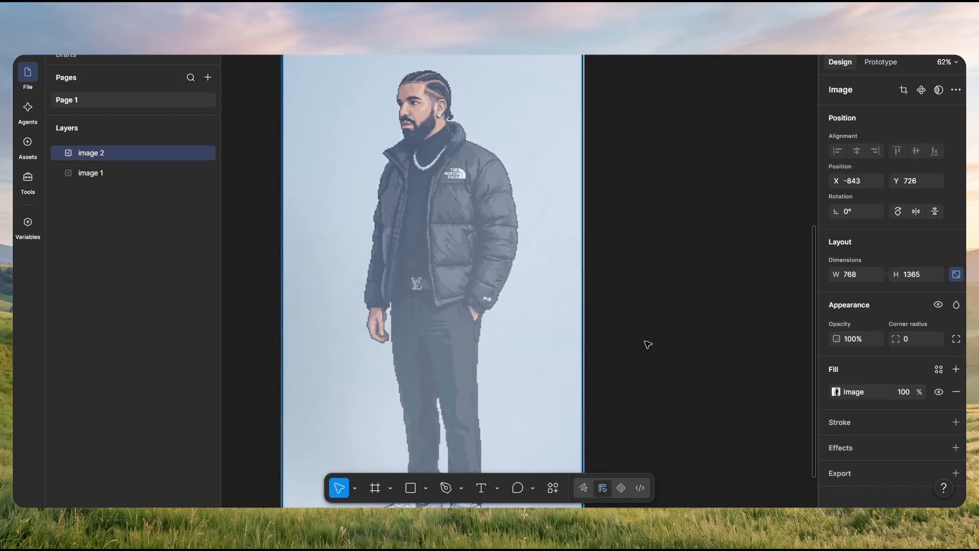
{"action": "left_click_drag", "start_coordinate": [632, 334], "coordinate": [642, 298]}
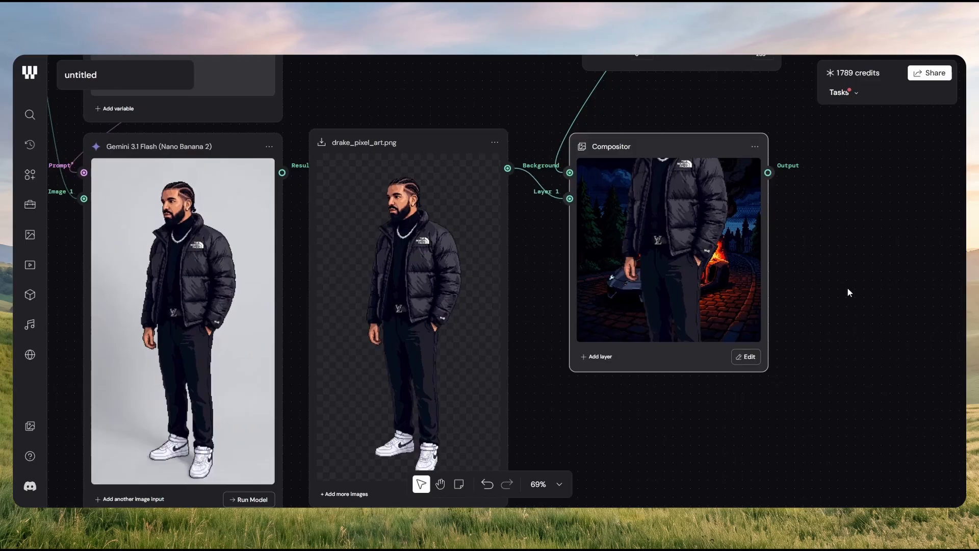
Edit the Compositor so the cut-out pixel art character on Layer 1 stands scaled down beside the burning car.
{"action": "scroll", "coordinate": [845, 289], "scroll_direction": "right", "scroll_amount": 4}
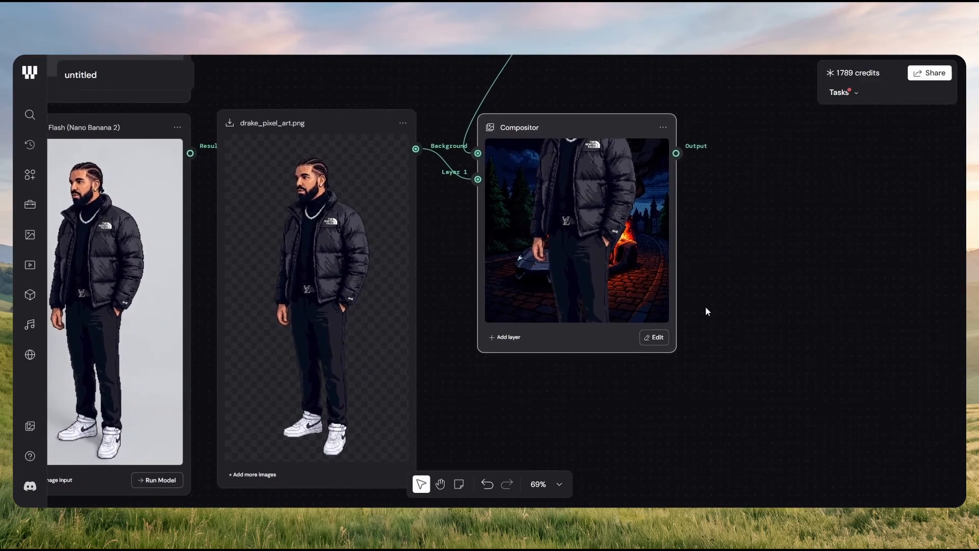
{"action": "left_click", "coordinate": [655, 339]}
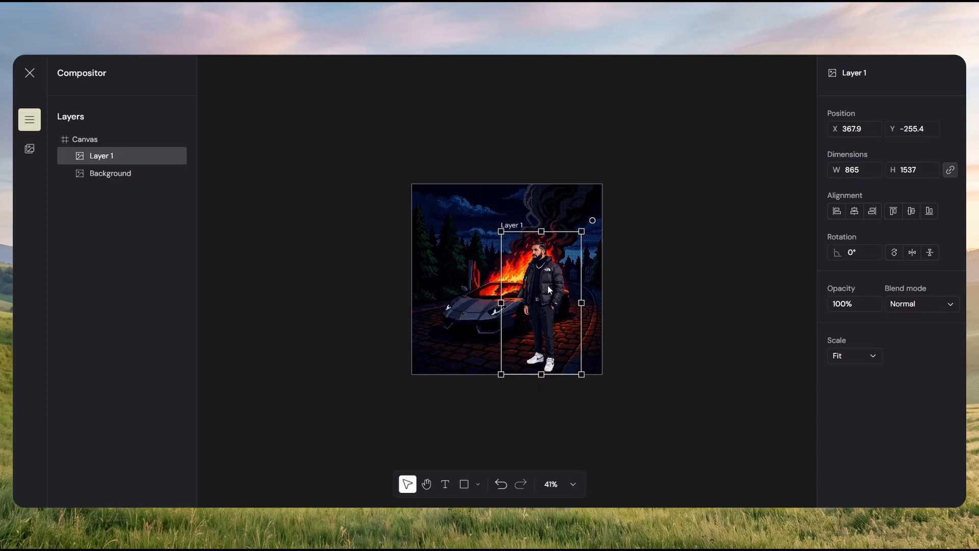
{"action": "key", "text": "Escape"}
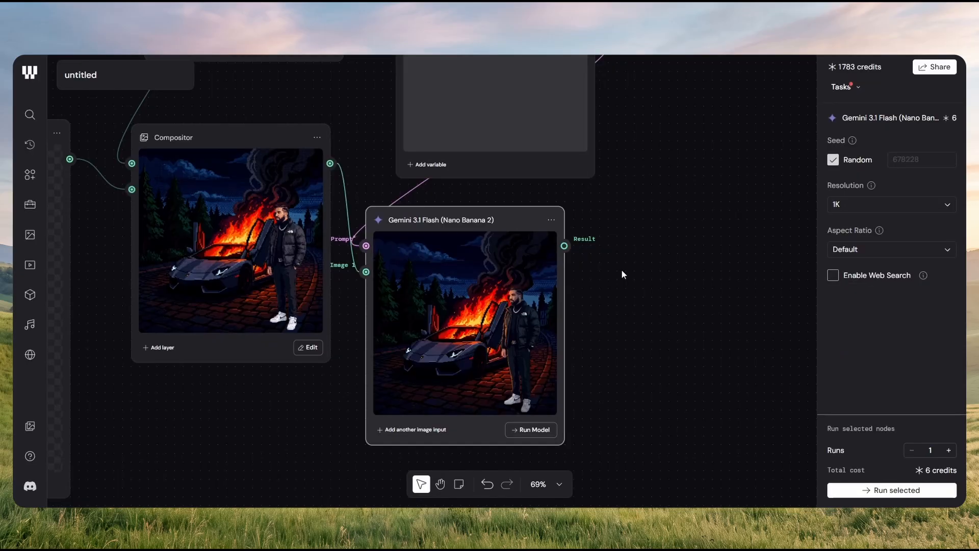
Examine the relit composite up close, comparing the character's face, jacket and edge lighting with the original Compositor image.
{"action": "scroll", "coordinate": [568, 399], "scroll_direction": "up", "scroll_amount": 10}
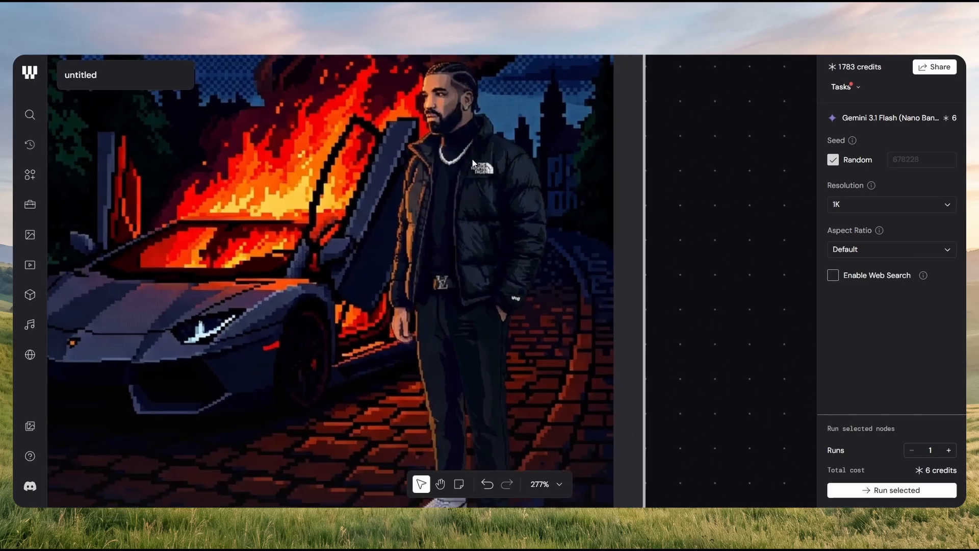
{"action": "scroll", "coordinate": [542, 234], "scroll_direction": "down", "scroll_amount": 3}
{"action": "scroll", "coordinate": [536, 160], "scroll_direction": "up", "scroll_amount": 5}
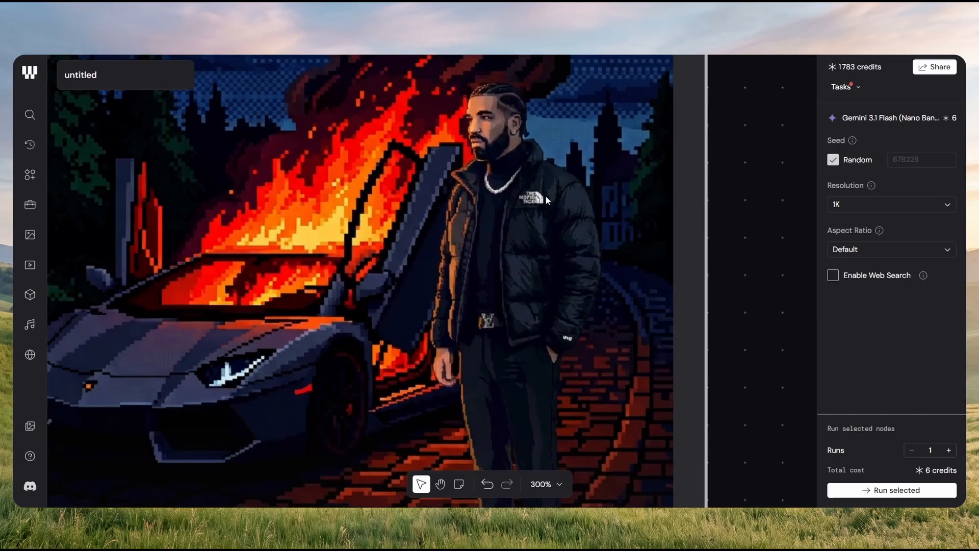
{"action": "scroll", "coordinate": [548, 203], "scroll_direction": "down", "scroll_amount": 6}
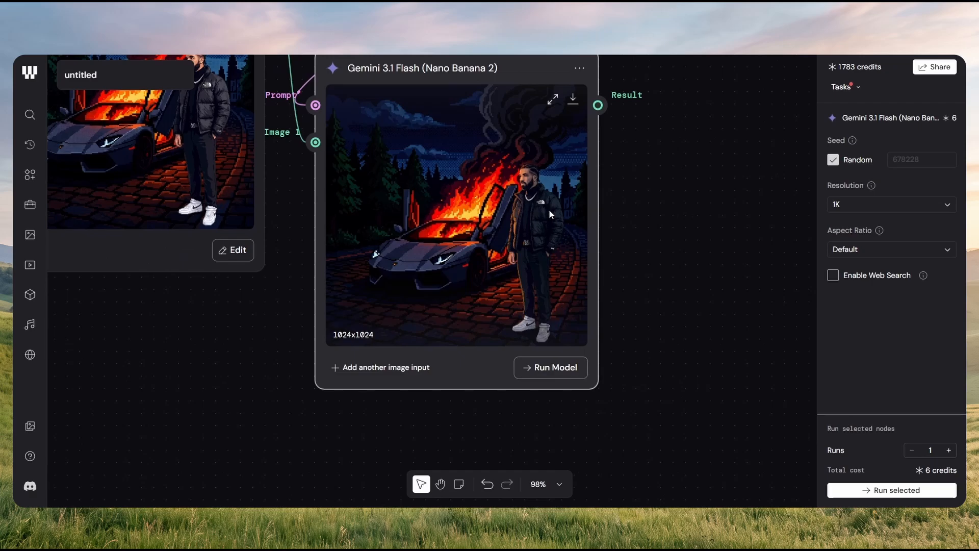
{"action": "left_click_drag", "start_coordinate": [549, 210], "coordinate": [510, 279]}
{"action": "scroll", "coordinate": [570, 277], "scroll_direction": "down", "scroll_amount": 3}
{"action": "left_click_drag", "start_coordinate": [614, 277], "coordinate": [505, 321]}
{"action": "left_click_drag", "start_coordinate": [507, 287], "coordinate": [496, 295]}
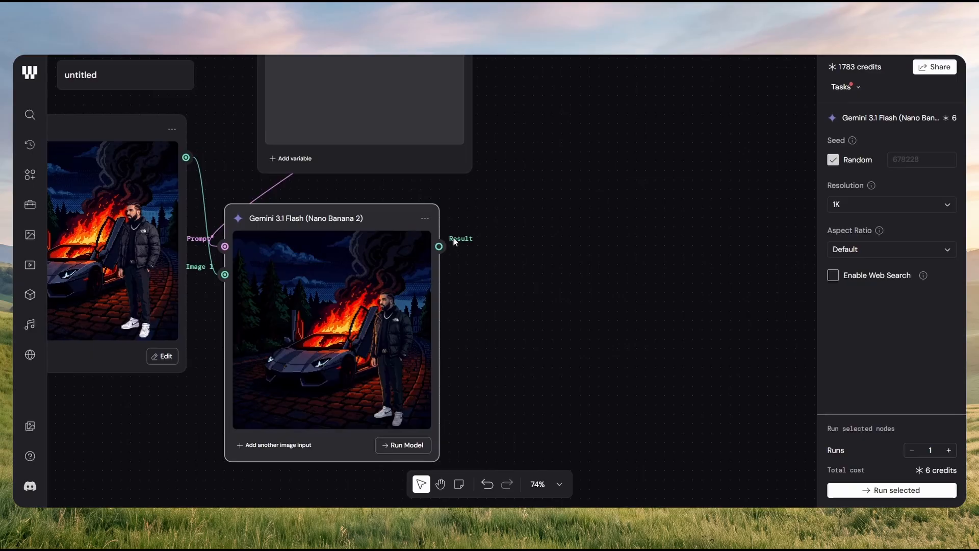
{"action": "scroll", "coordinate": [220, 264], "scroll_direction": "up", "scroll_amount": 7}
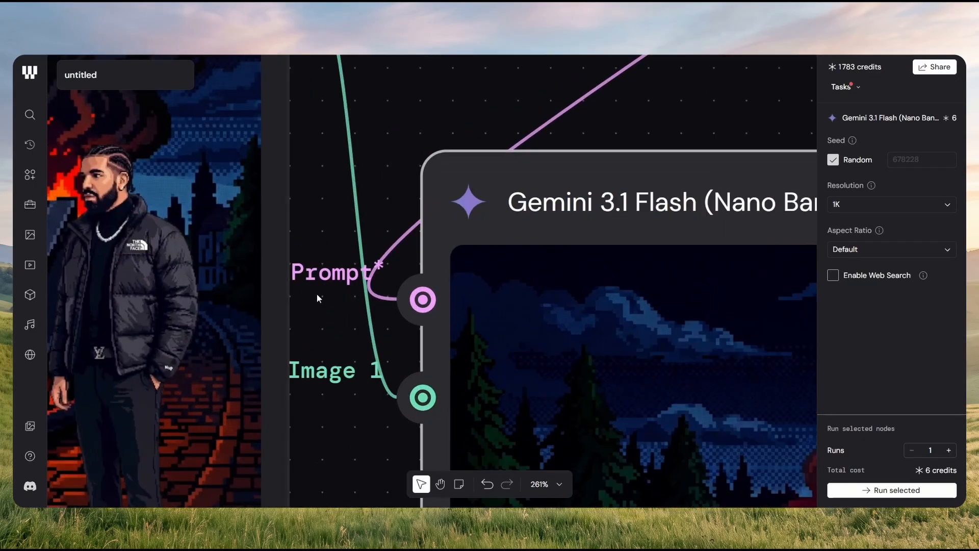
{"action": "scroll", "coordinate": [424, 262], "scroll_direction": "right", "scroll_amount": 10}
{"action": "scroll", "coordinate": [408, 306], "scroll_direction": "up", "scroll_amount": 1}
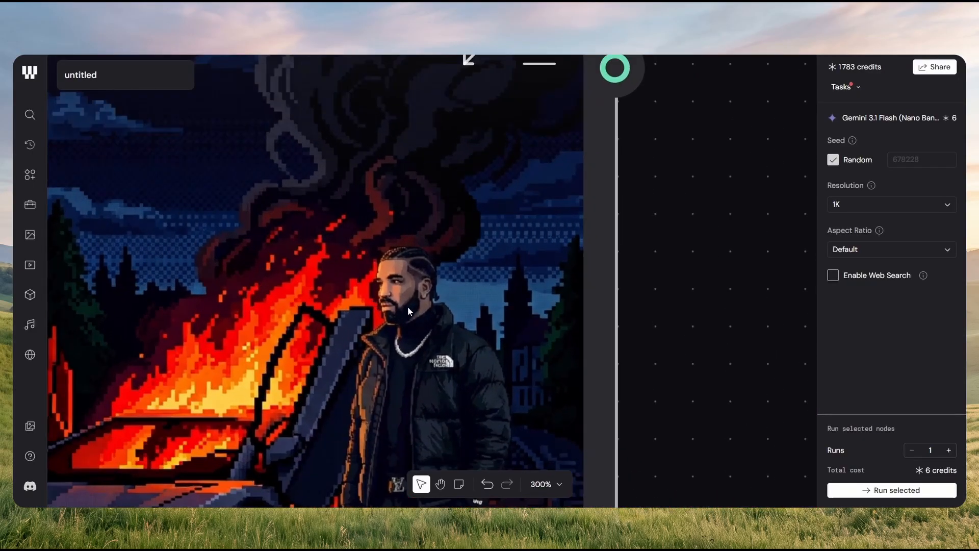
{"action": "scroll", "coordinate": [416, 337], "scroll_direction": "down", "scroll_amount": 6}
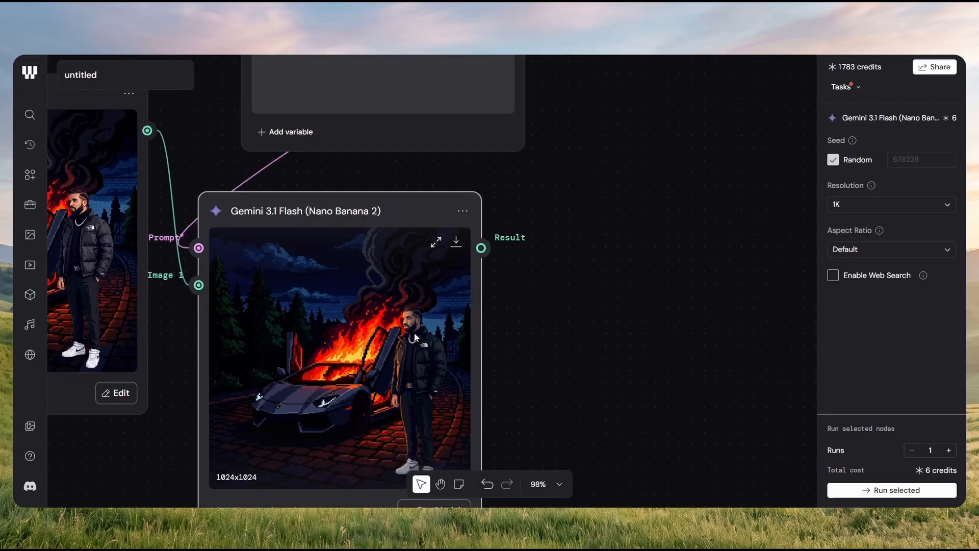
{"action": "scroll", "coordinate": [476, 330], "scroll_direction": "down", "scroll_amount": 2}
{"action": "left_click_drag", "start_coordinate": [476, 330], "coordinate": [429, 315]}
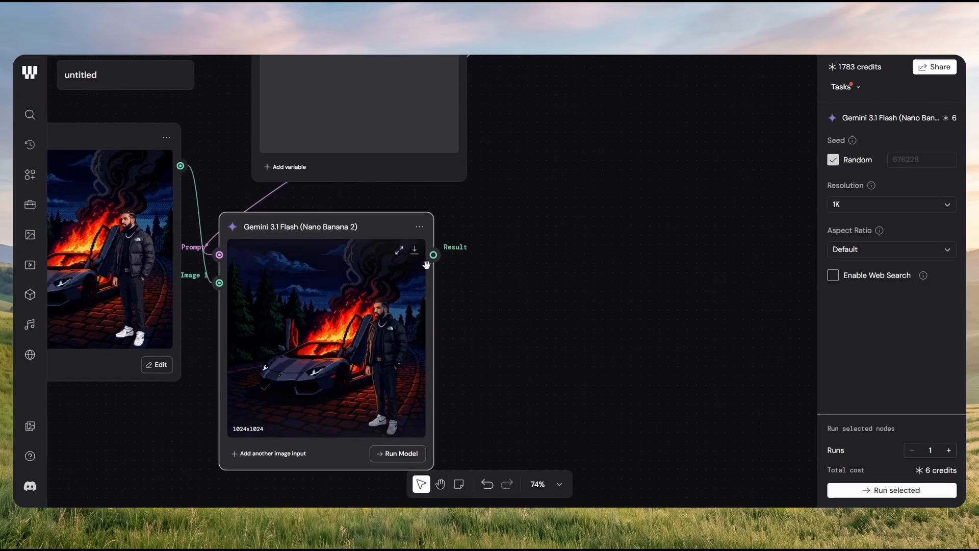
Connect the relit composite's result to a Grok Imagine Video node and play the generated video.
{"action": "left_click_drag", "start_coordinate": [434, 254], "coordinate": [484, 295]}
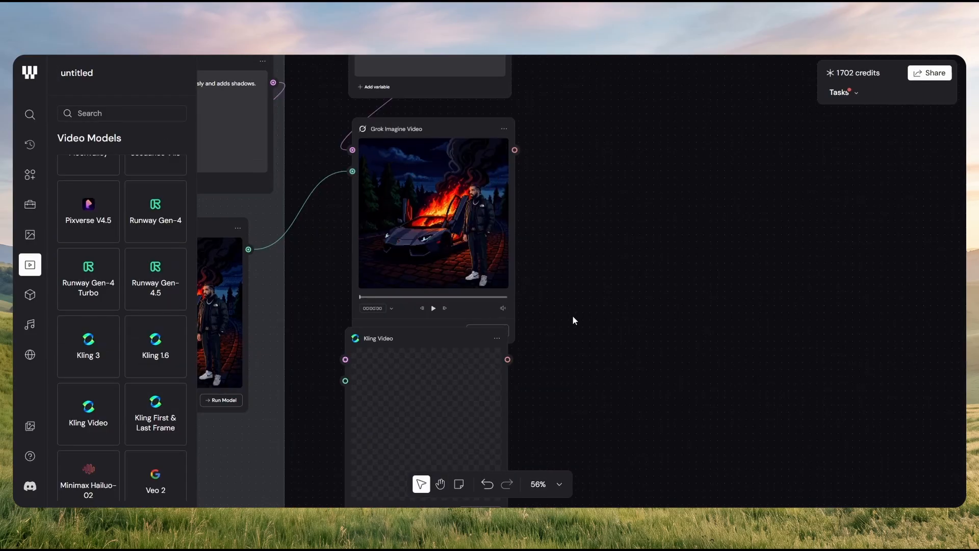
{"action": "left_click", "coordinate": [431, 312]}
{"action": "scroll", "coordinate": [451, 284], "scroll_direction": "up", "scroll_amount": 3}
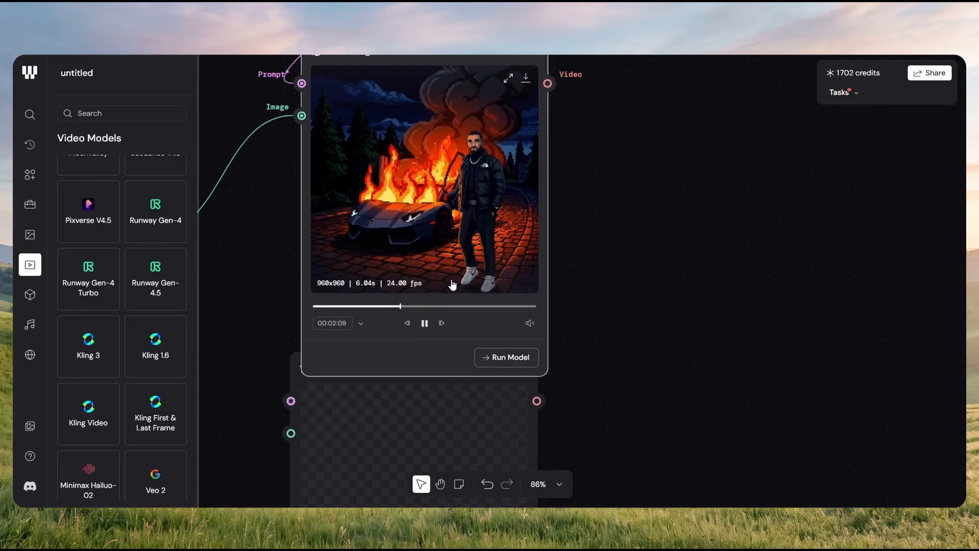
Watch the first generated Grok Imagine video up close and pause it to examine the flames and the character.
{"action": "scroll", "coordinate": [459, 271], "scroll_direction": "up", "scroll_amount": 5}
{"action": "left_click", "coordinate": [500, 291]}
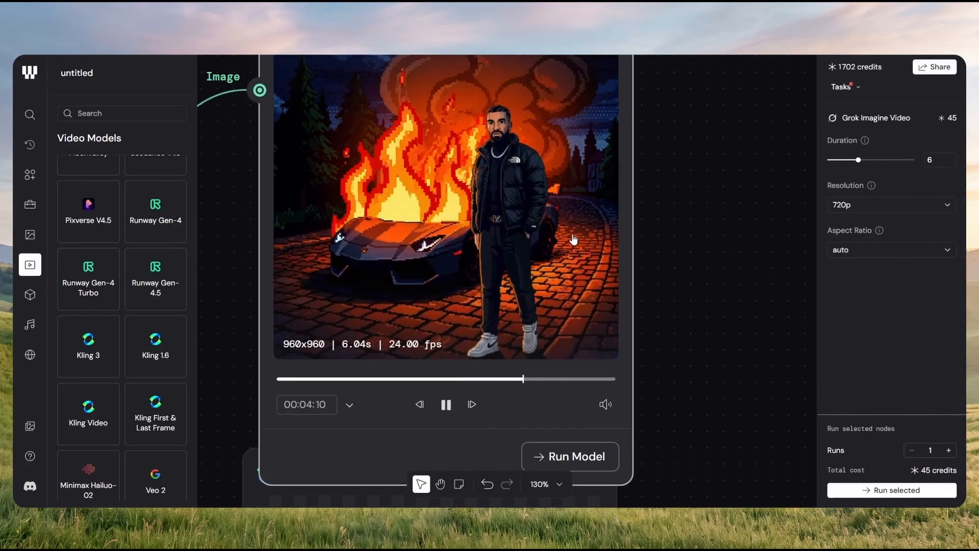
{"action": "left_click", "coordinate": [447, 406]}
{"action": "scroll", "coordinate": [637, 272], "scroll_direction": "down", "scroll_amount": 5}
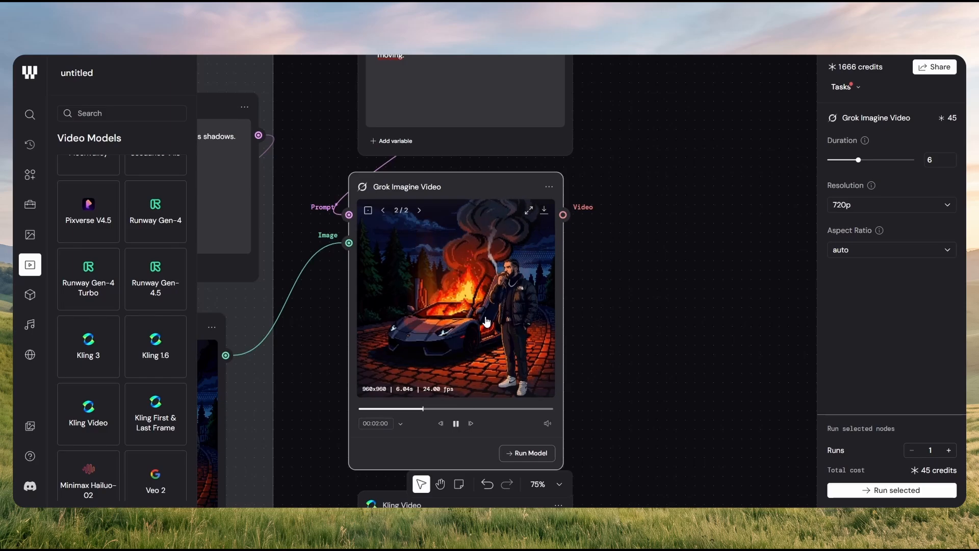
Replay the second Grok Imagine video from near its start, pausing to examine the character's cigar, hand and expression, and the flames.
{"action": "scroll", "coordinate": [487, 321], "scroll_direction": "up", "scroll_amount": 5}
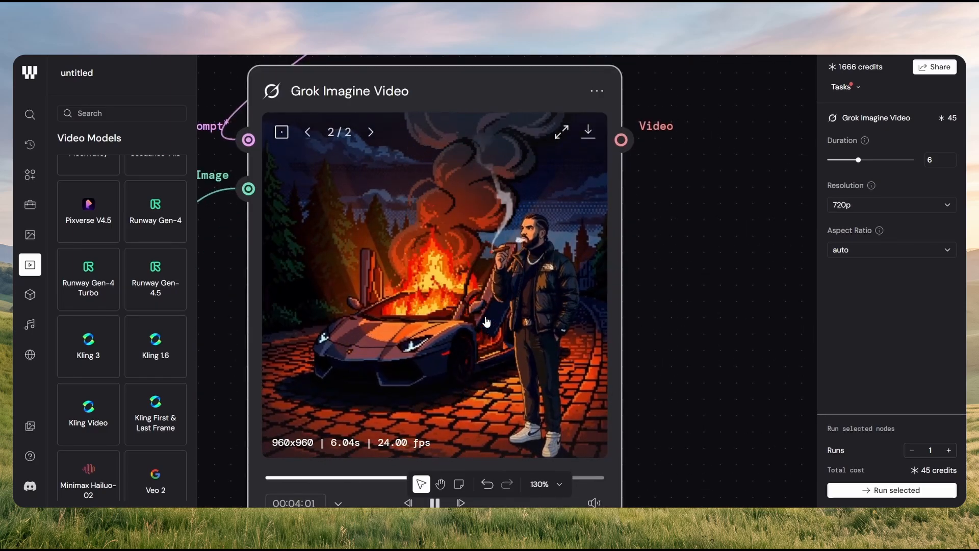
{"action": "scroll", "coordinate": [487, 321], "scroll_direction": "down", "scroll_amount": 2}
{"action": "scroll", "coordinate": [486, 330], "scroll_direction": "up", "scroll_amount": 2}
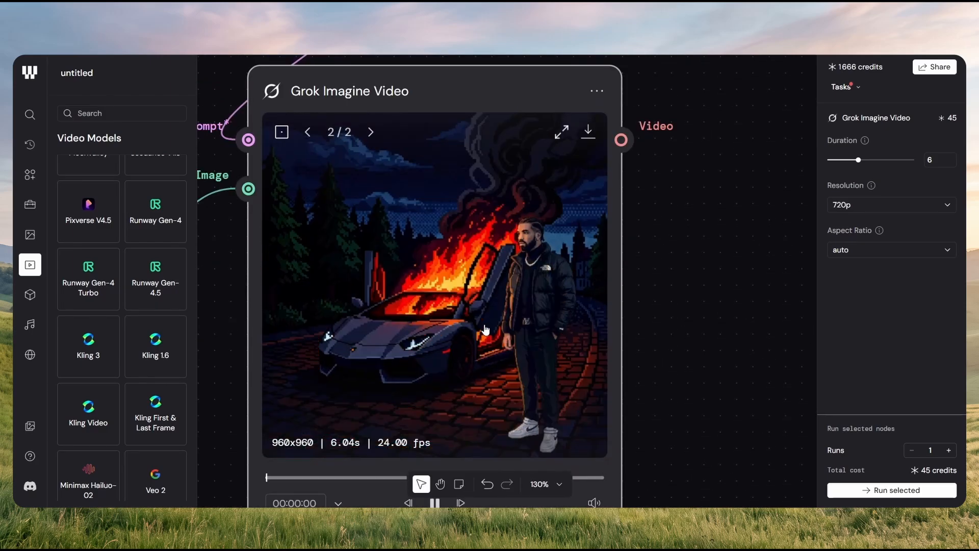
{"action": "scroll", "coordinate": [462, 377], "scroll_direction": "down", "scroll_amount": 2}
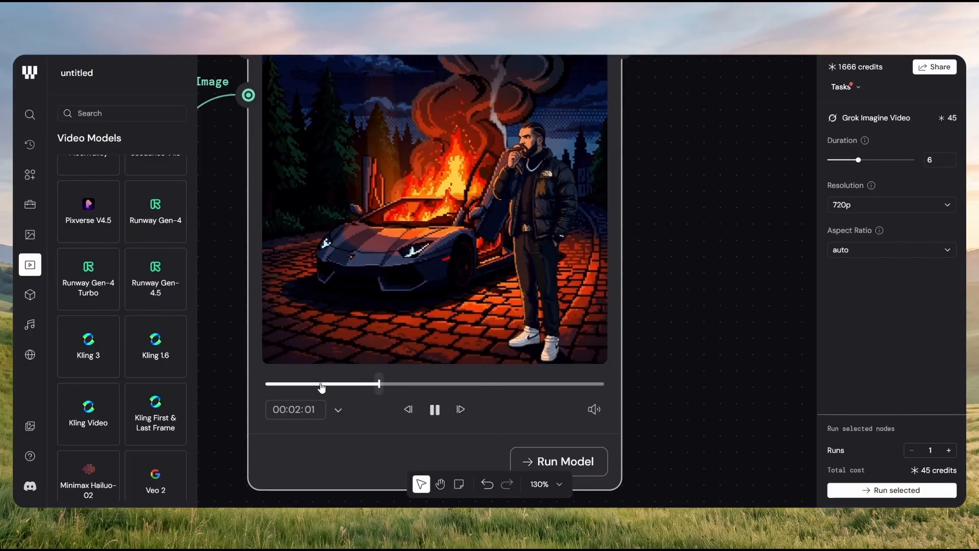
{"action": "left_click_drag", "start_coordinate": [322, 387], "coordinate": [277, 389]}
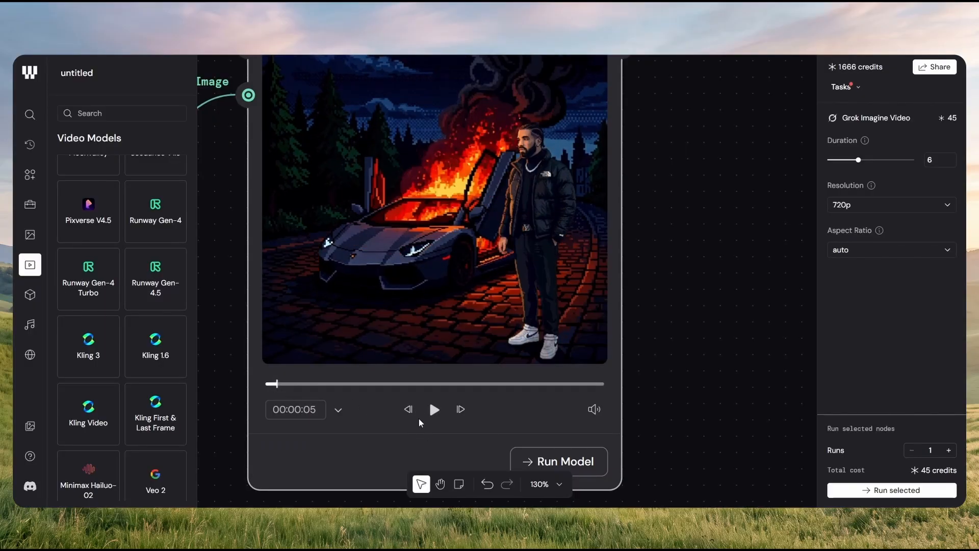
{"action": "left_click", "coordinate": [428, 411]}
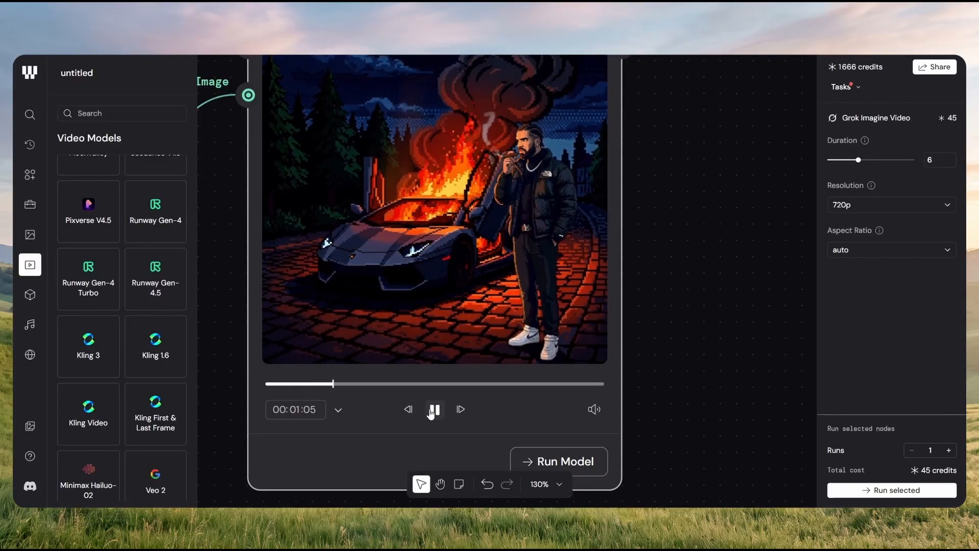
{"action": "left_click", "coordinate": [433, 413]}
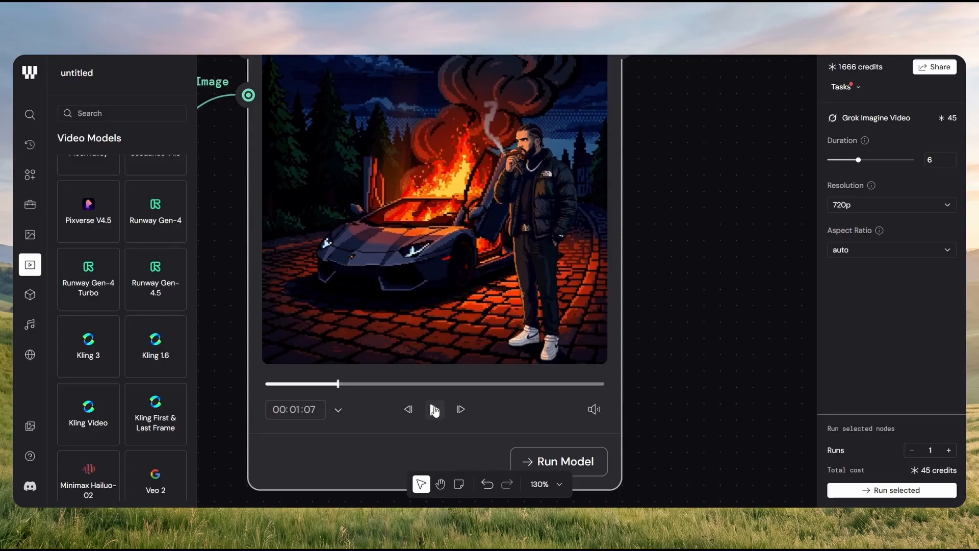
{"action": "left_click", "coordinate": [434, 411]}
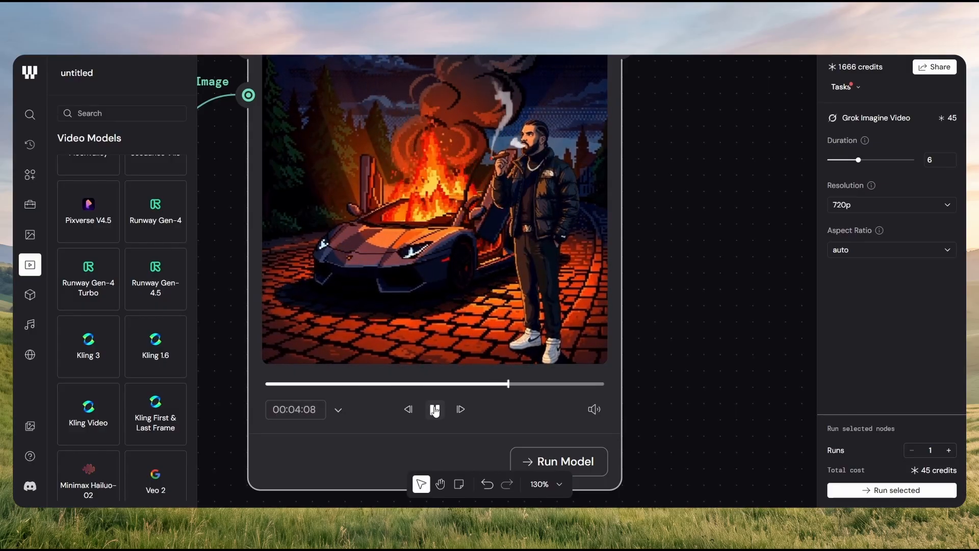
{"action": "left_click", "coordinate": [435, 409]}
{"action": "left_click", "coordinate": [435, 411]}
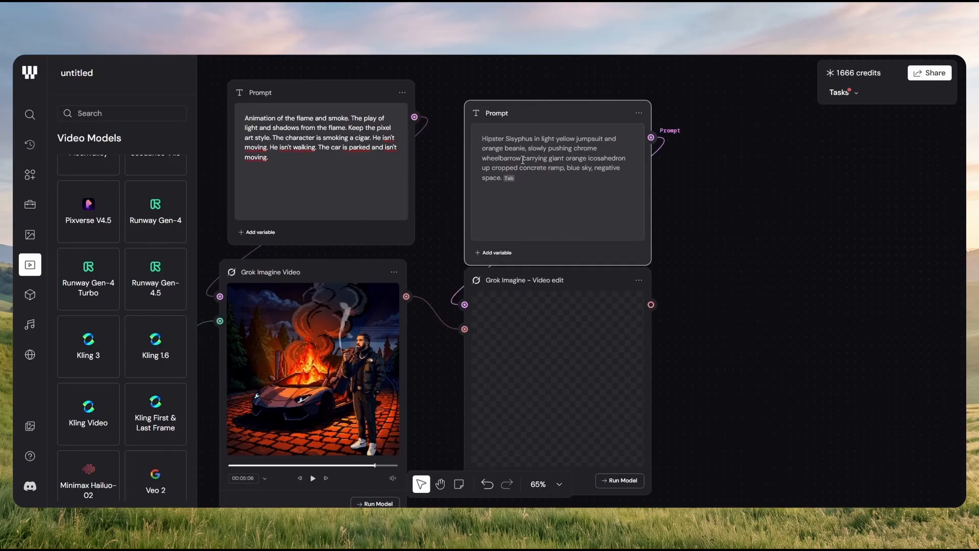
Run the video edit with prompt "He's been holding the cigar in his hand since the beginning of the video. His expression is neutral." and play it.
{"action": "type", "text": "He's been holding the cigar in his hand since the beginning of the video. His expression is neutral."}
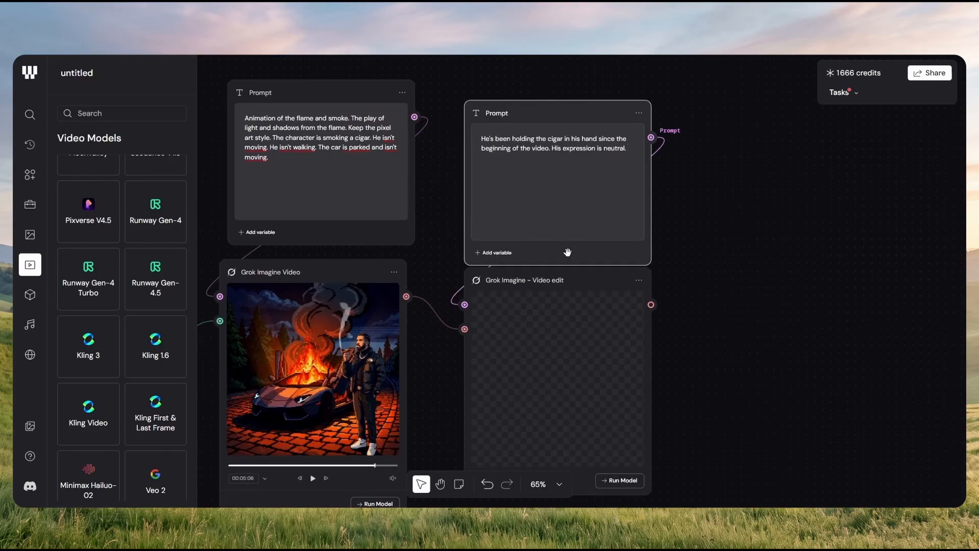
{"action": "left_click", "coordinate": [617, 444]}
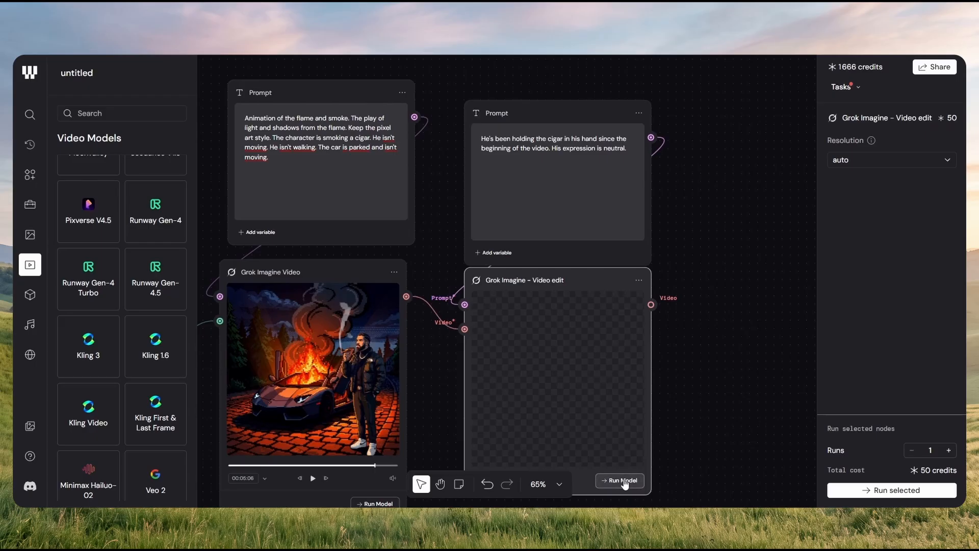
{"action": "left_click", "coordinate": [625, 482]}
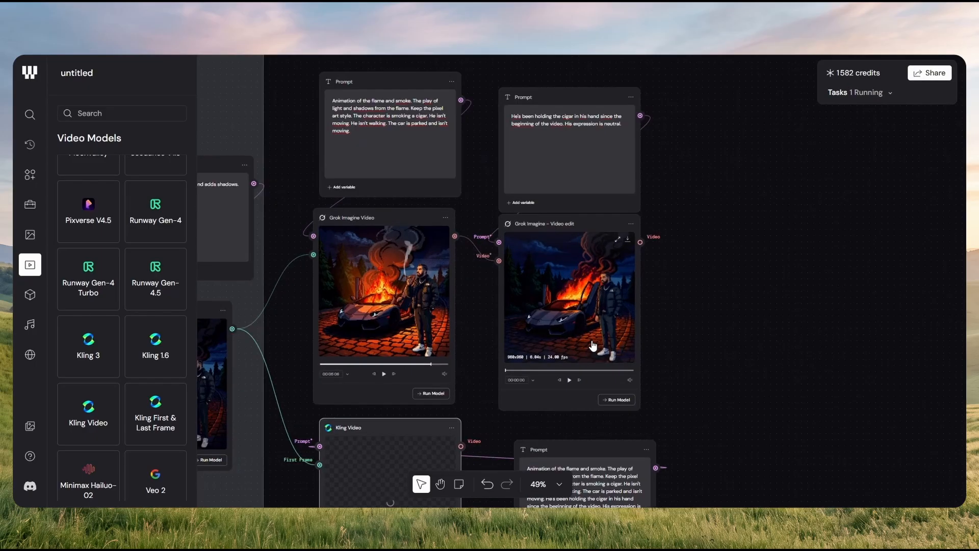
{"action": "scroll", "coordinate": [581, 380], "scroll_direction": "up", "scroll_amount": 3}
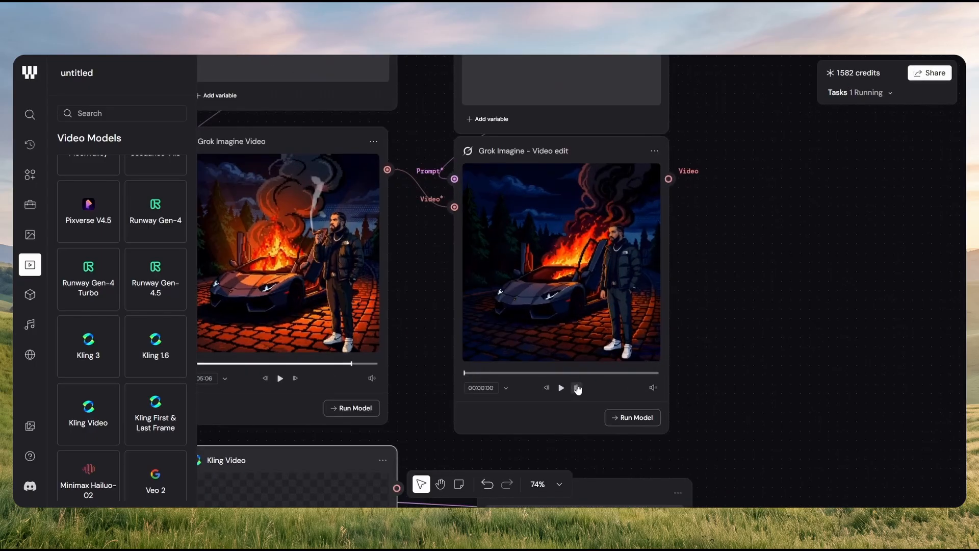
{"action": "left_click", "coordinate": [562, 388]}
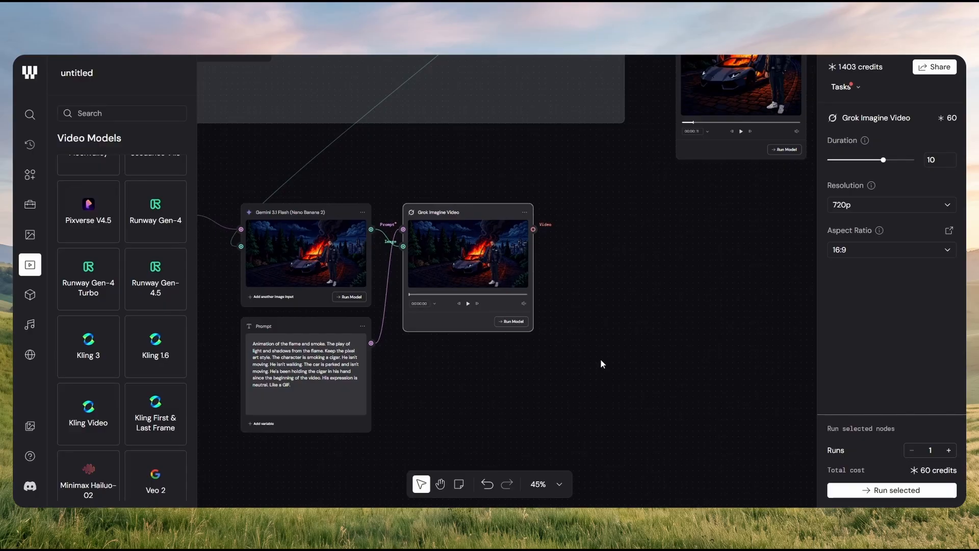
Watch the 16:9 Grok Imagine video up close and pause it to examine the fire, smoke and character's motion.
{"action": "scroll", "coordinate": [538, 333], "scroll_direction": "up", "scroll_amount": 5}
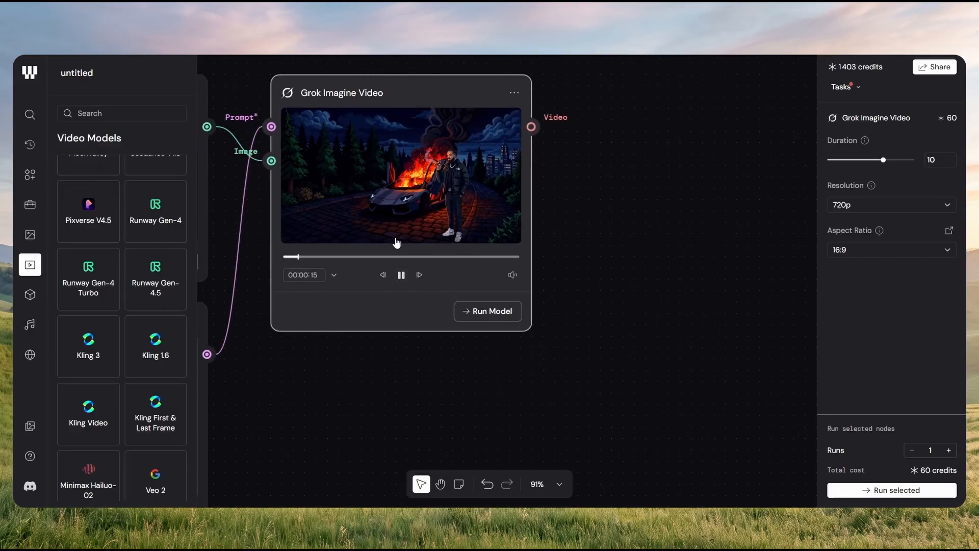
{"action": "scroll", "coordinate": [403, 213], "scroll_direction": "up", "scroll_amount": 4}
{"action": "scroll", "coordinate": [408, 250], "scroll_direction": "up", "scroll_amount": 3}
{"action": "scroll", "coordinate": [408, 250], "scroll_direction": "left", "scroll_amount": 2}
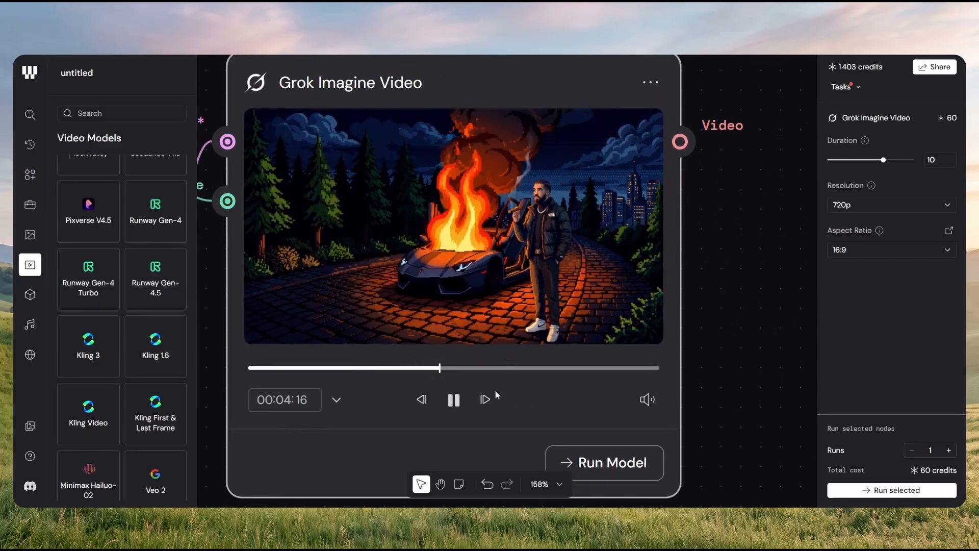
{"action": "left_click", "coordinate": [466, 407]}
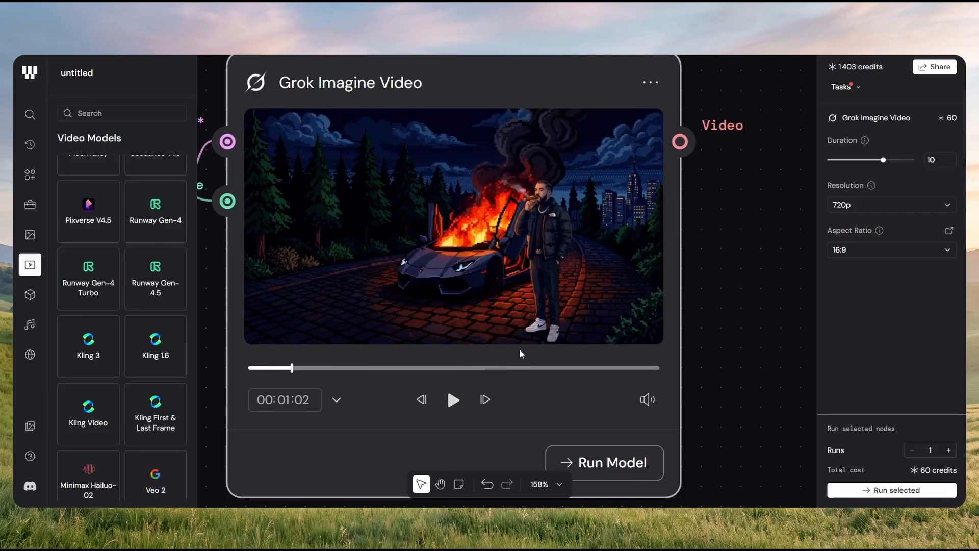